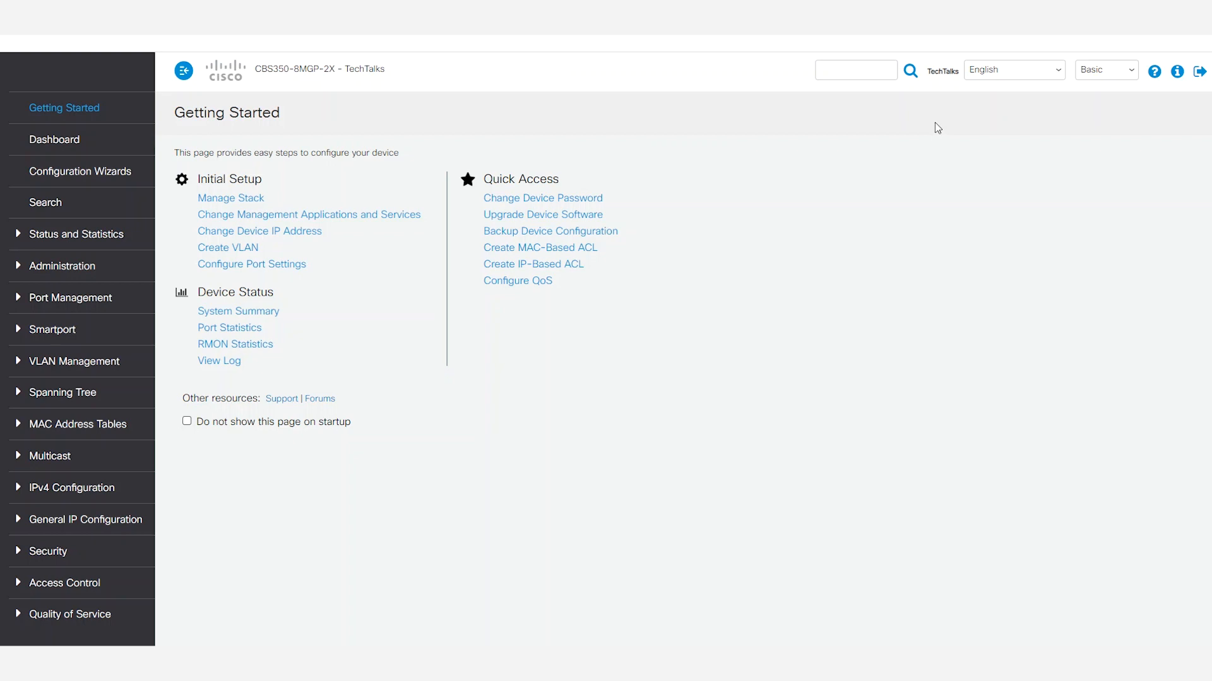
Switch the interface to the Advanced display mode and open the MAC-Based ACL page under Access Control
{"action": "left_click", "coordinate": [1133, 75]}
{"action": "left_click", "coordinate": [1101, 97]}
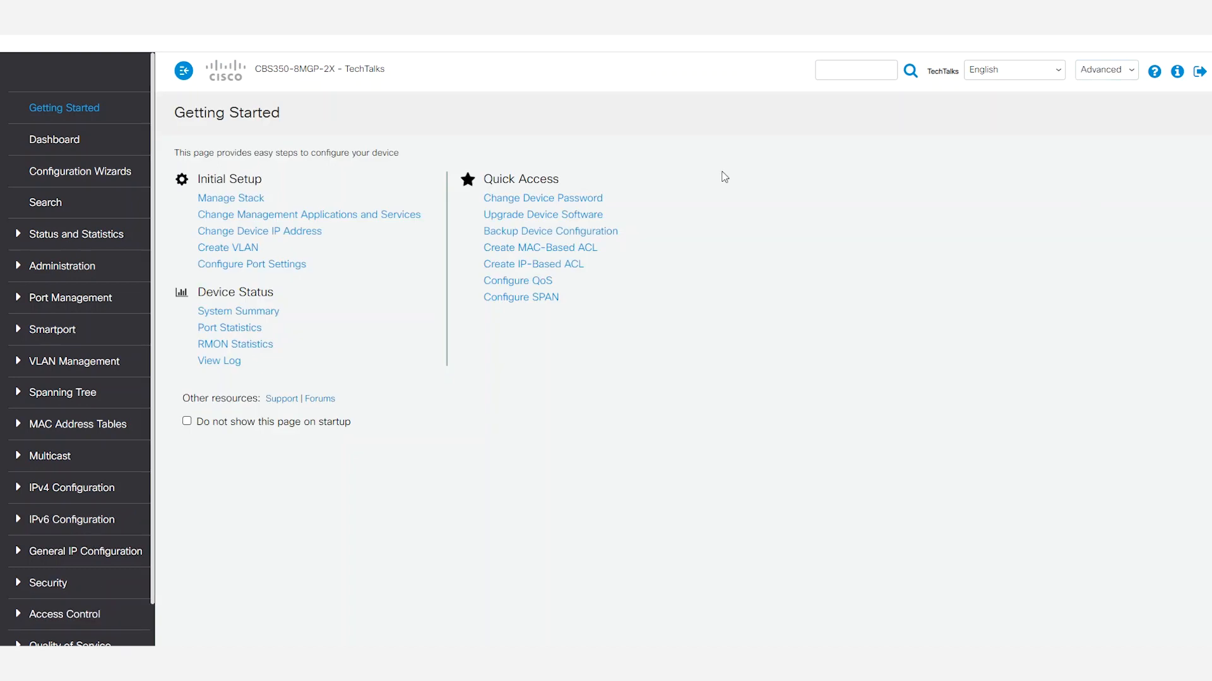
{"action": "scroll", "coordinate": [151, 404], "scroll_direction": "down", "scroll_amount": 1}
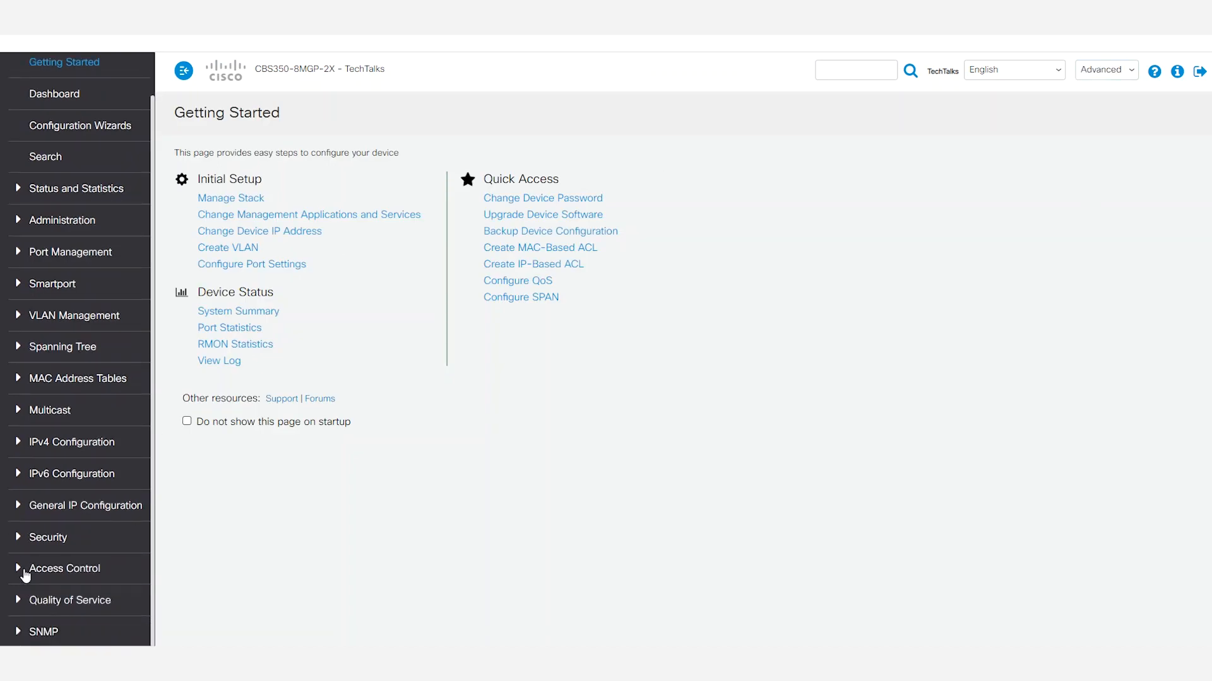
{"action": "left_click", "coordinate": [70, 571]}
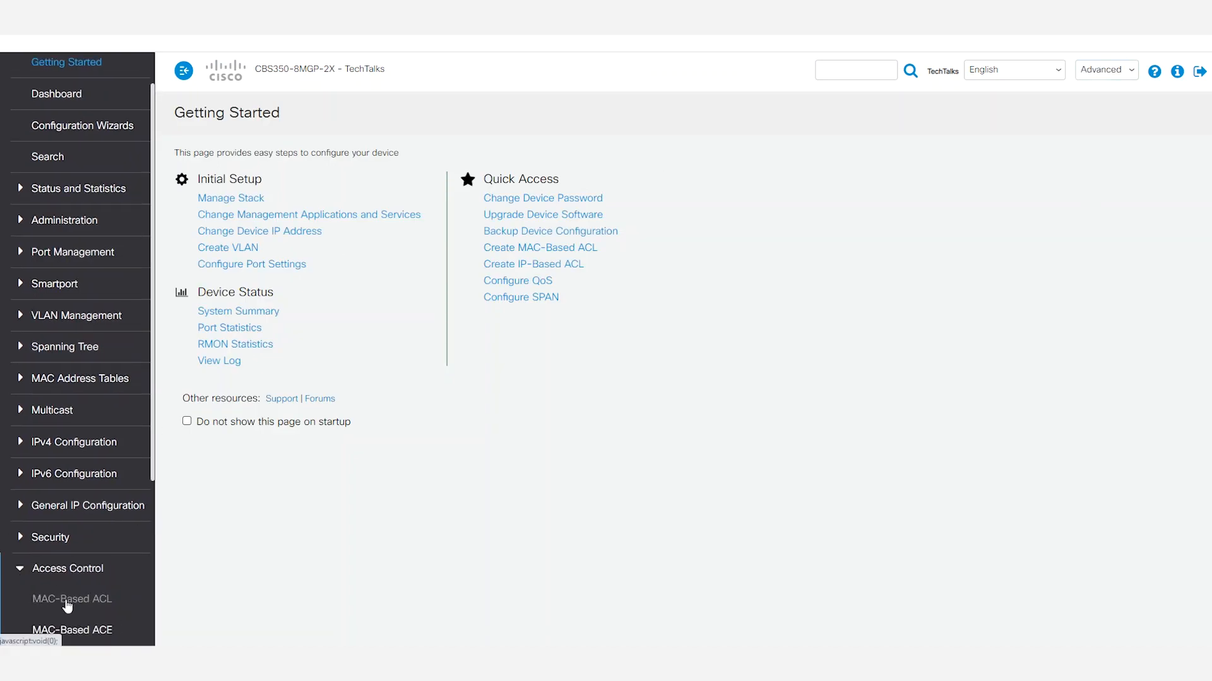
{"action": "left_click", "coordinate": [72, 601]}
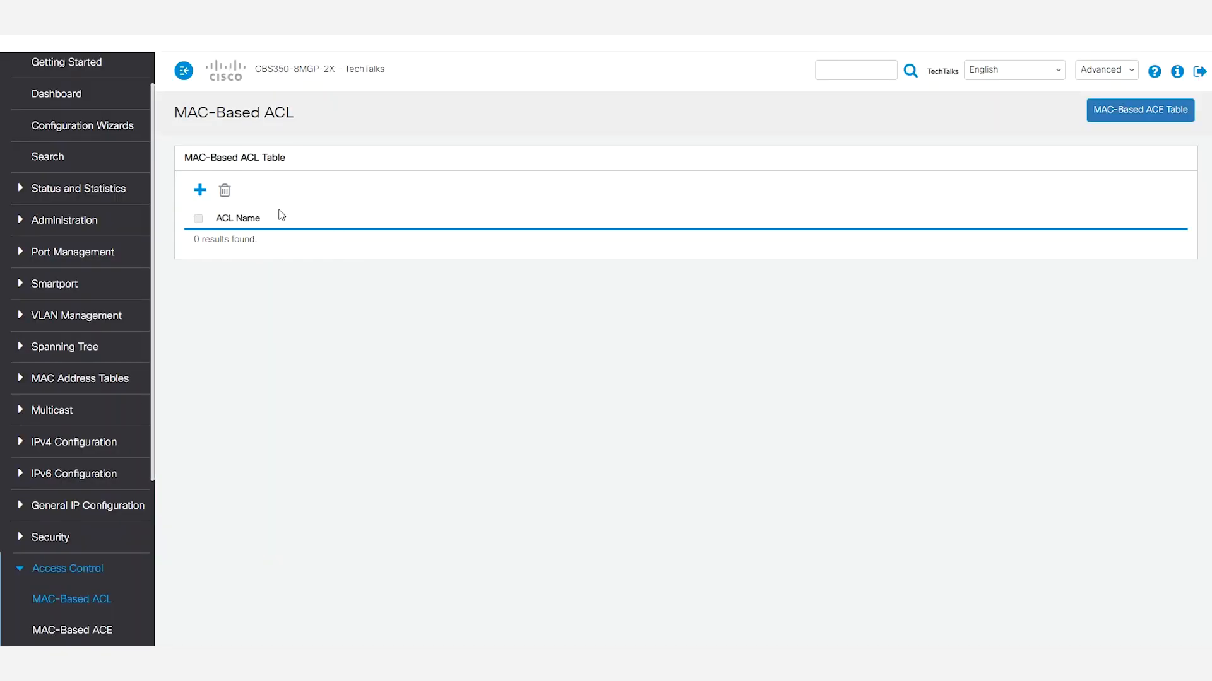
Create a MAC-based ACL named TechTalks
{"action": "left_click", "coordinate": [200, 190]}
{"action": "left_click", "coordinate": [508, 255]}
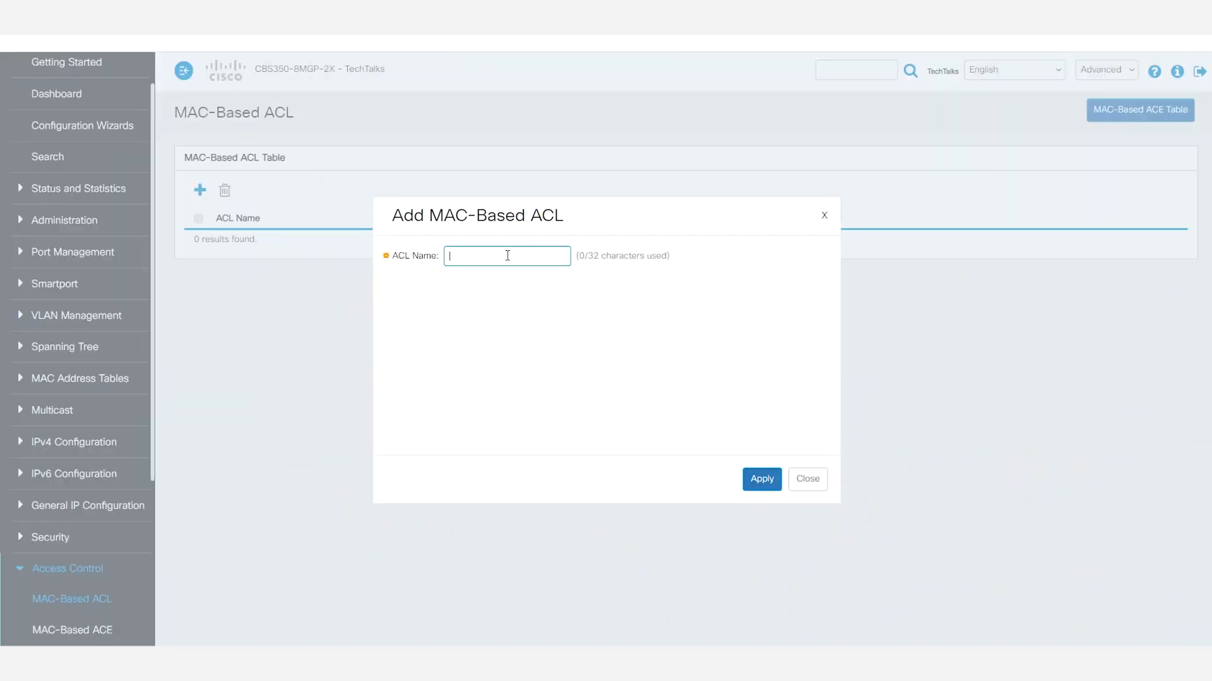
{"action": "type", "text": "TechTalks"}
{"action": "left_click", "coordinate": [764, 480]}
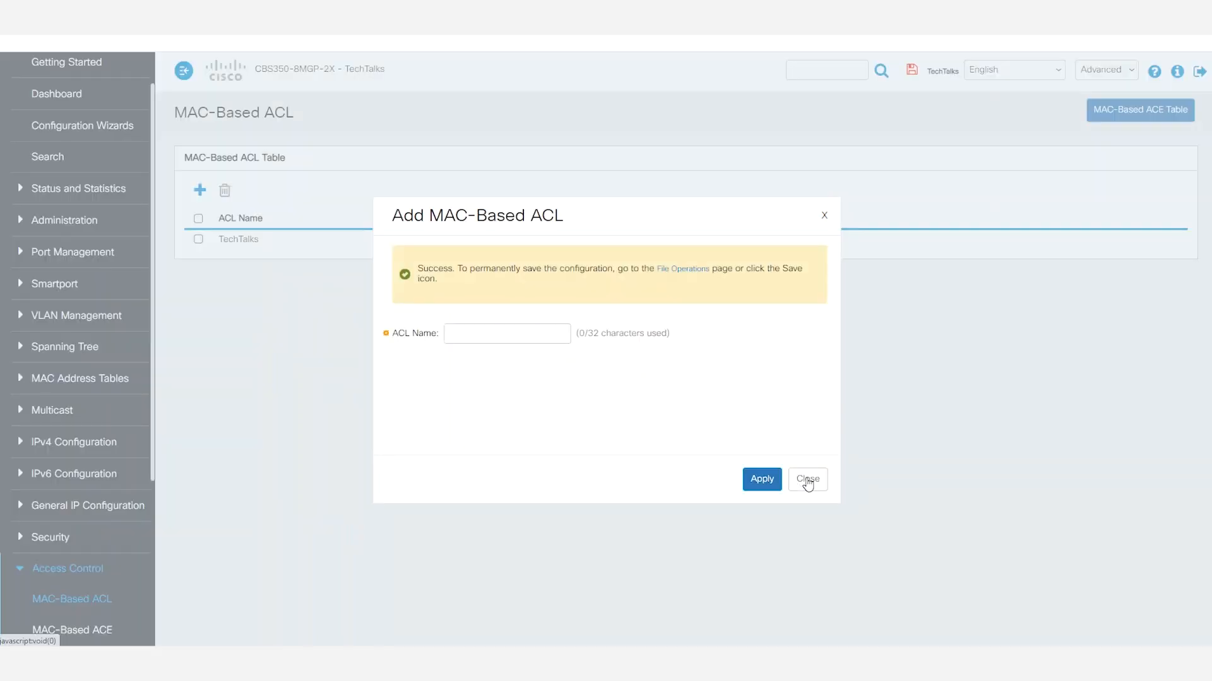
{"action": "left_click", "coordinate": [808, 481]}
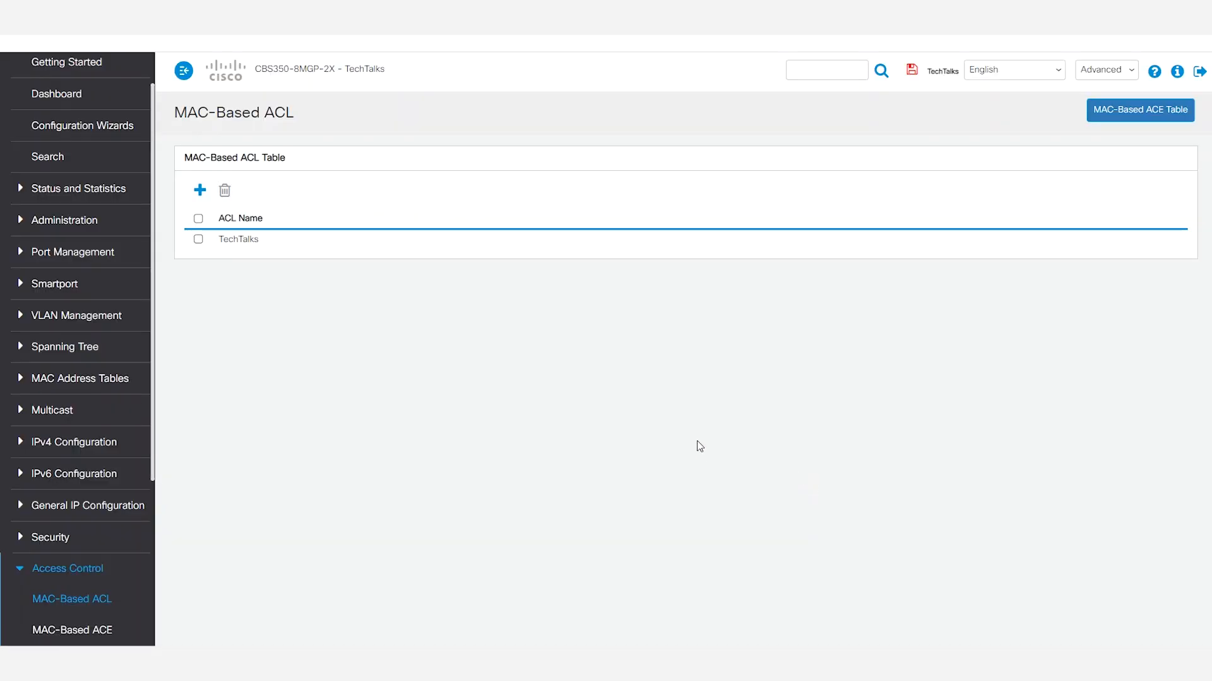
Start a new MAC-based ACE for the TechTalks ACL with priority 1, action Deny and logging enabled
{"action": "left_click", "coordinate": [111, 628]}
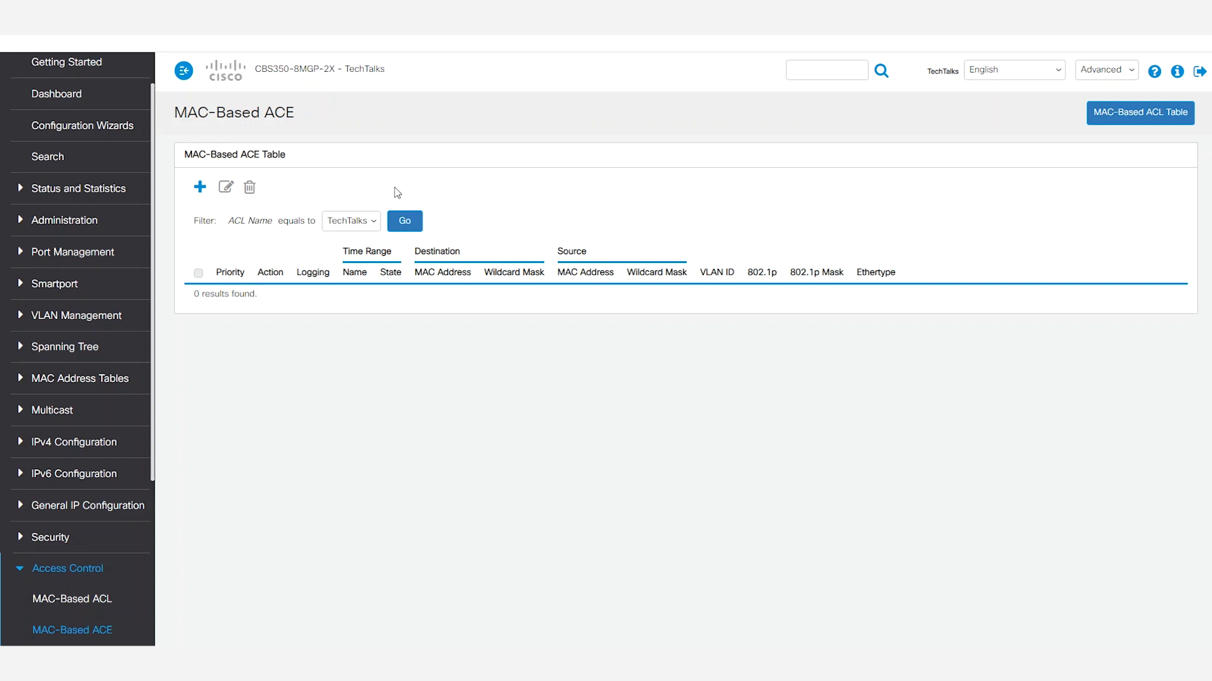
{"action": "left_click", "coordinate": [199, 189]}
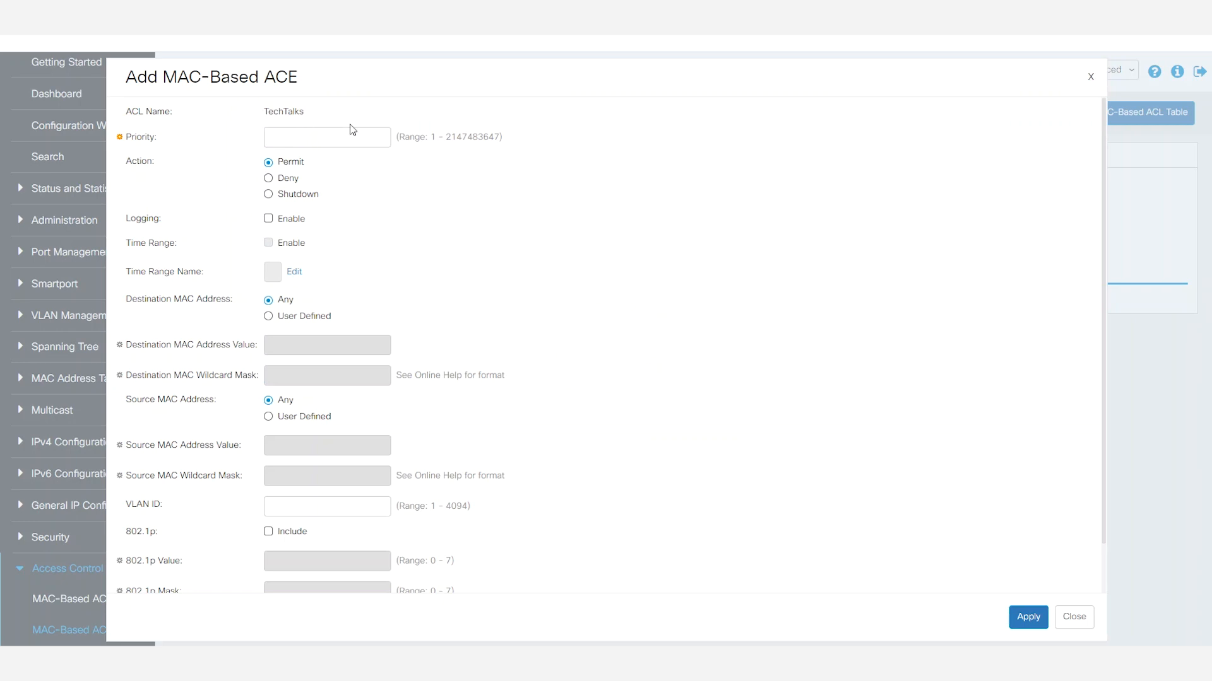
{"action": "left_click", "coordinate": [289, 135]}
{"action": "left_click", "coordinate": [271, 183]}
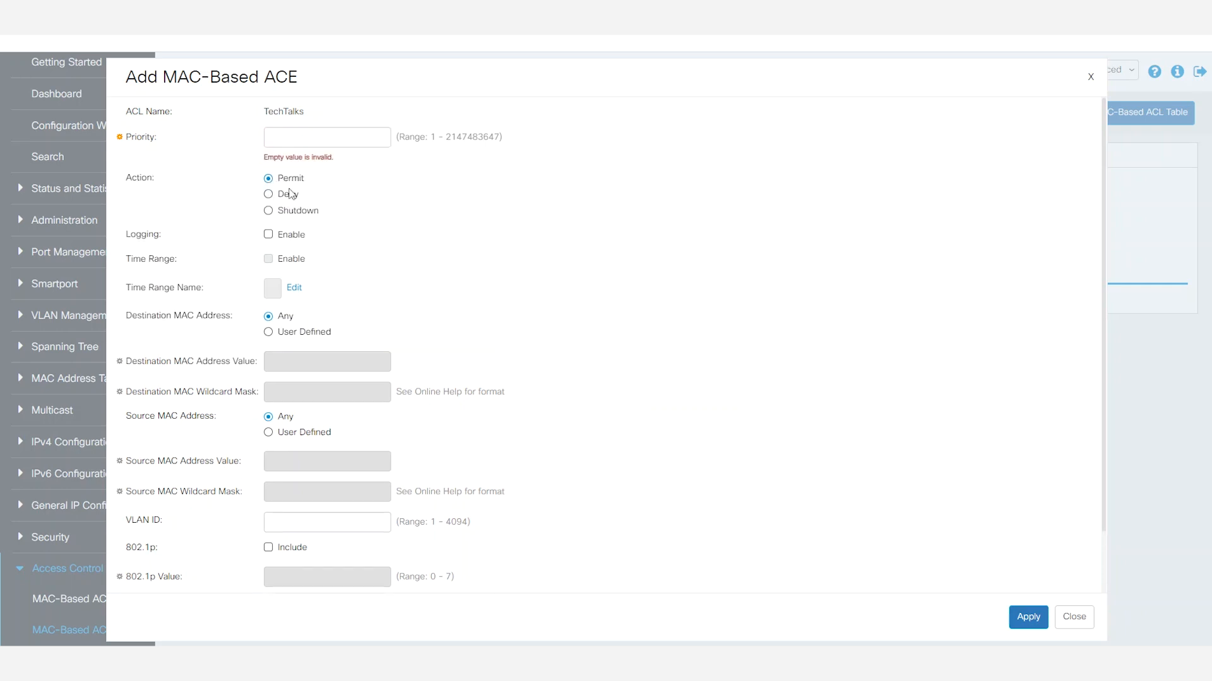
{"action": "left_click", "coordinate": [270, 196]}
{"action": "left_click", "coordinate": [299, 140]}
{"action": "left_click", "coordinate": [271, 245]}
{"action": "left_click", "coordinate": [269, 219]}
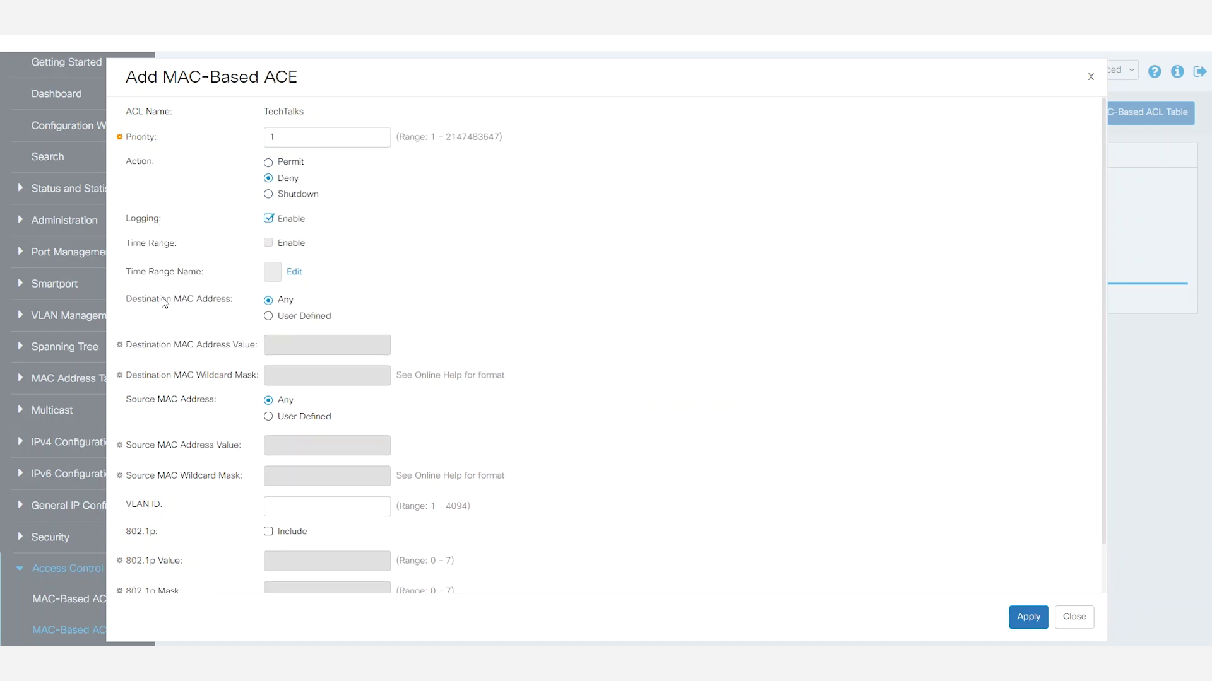
Define the ACE's destination MAC address as 1c:66:6d:8a:fa:fe with wildcard mask 00:00:00:00:00:00
{"action": "left_click", "coordinate": [269, 316]}
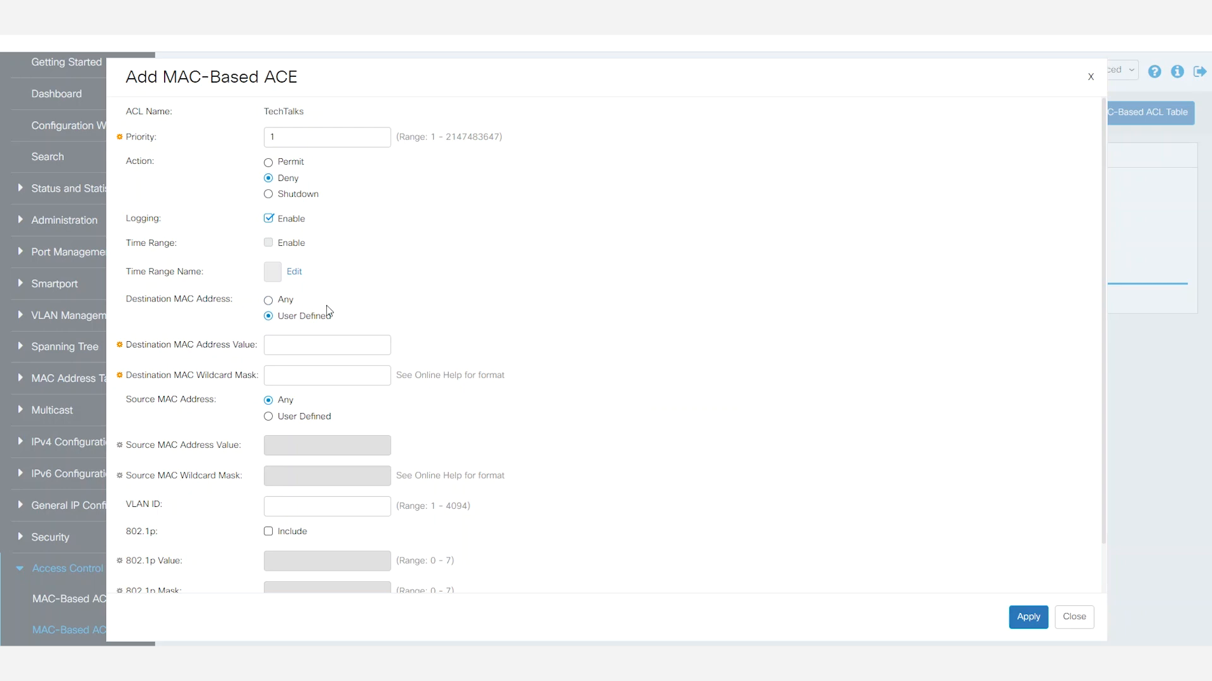
{"action": "left_click", "coordinate": [305, 344]}
{"action": "type", "text": "1c:66:6d:8a:fa:fe"}
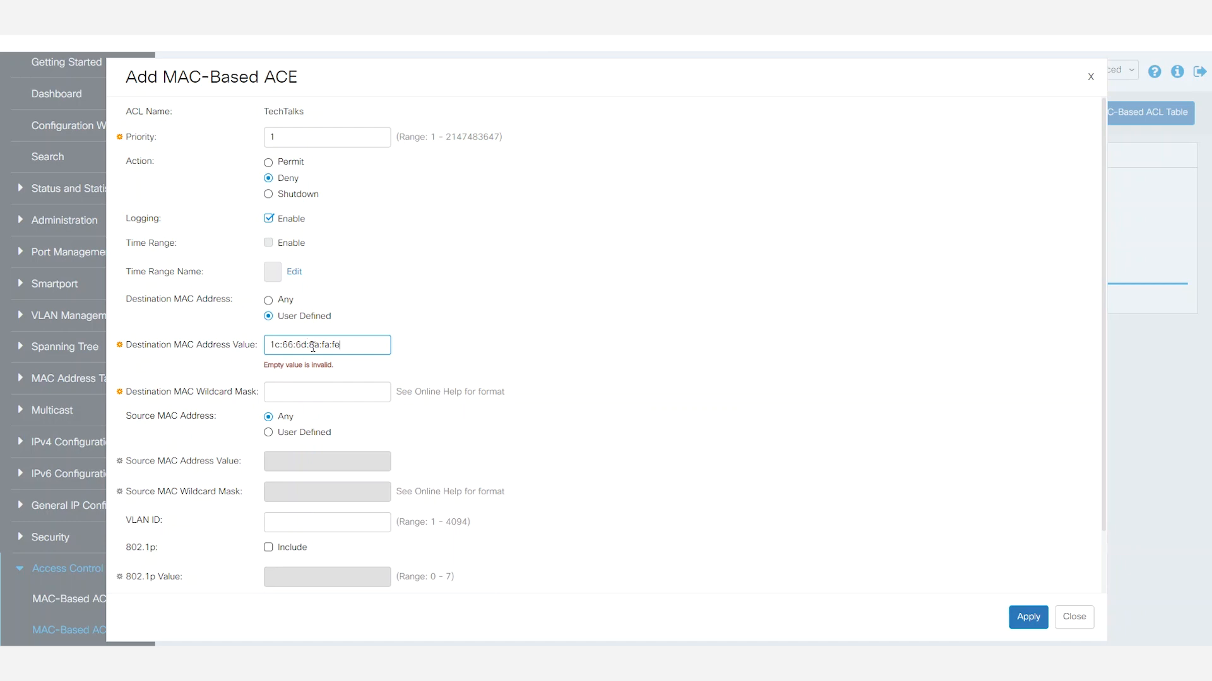
{"action": "left_click", "coordinate": [313, 392]}
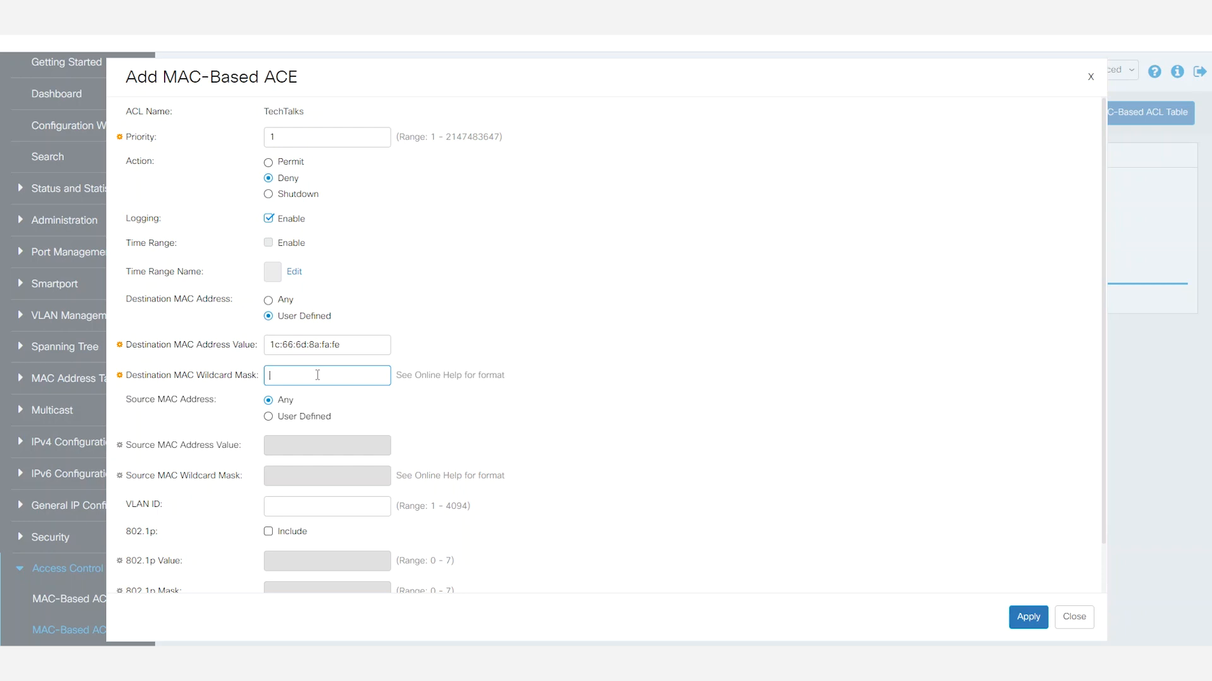
{"action": "type", "text": "00:00"}
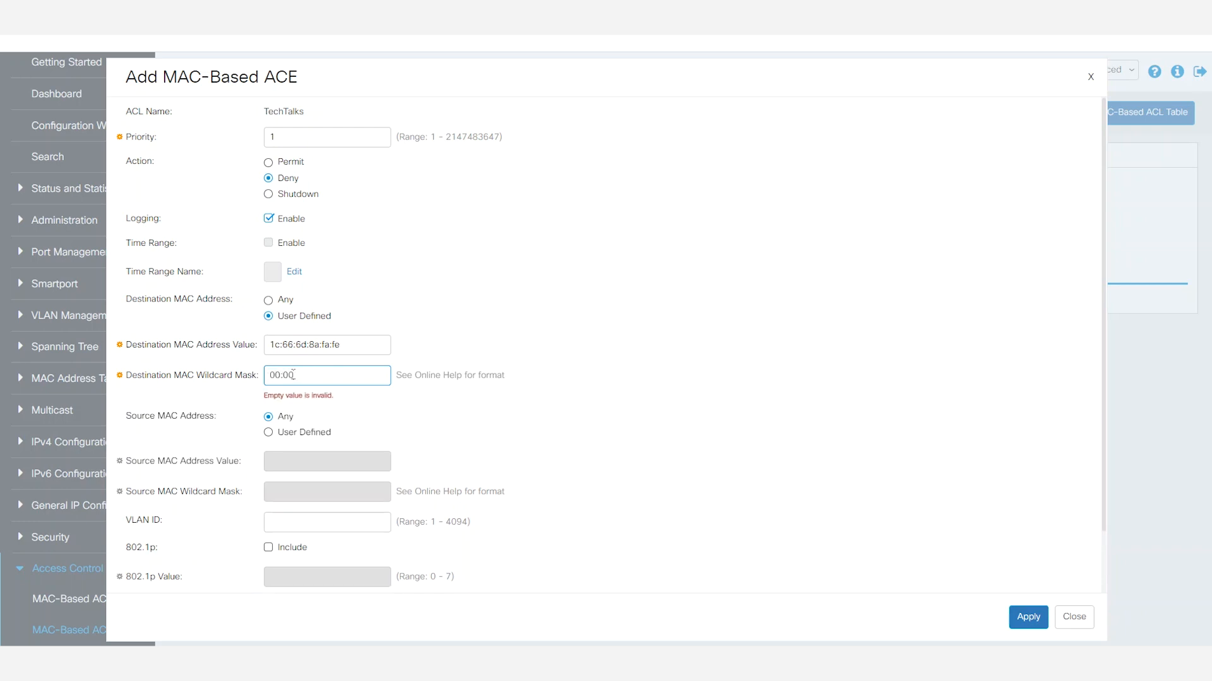
{"action": "type", "text": ":00:00:00:00"}
{"action": "left_click", "coordinate": [371, 405]}
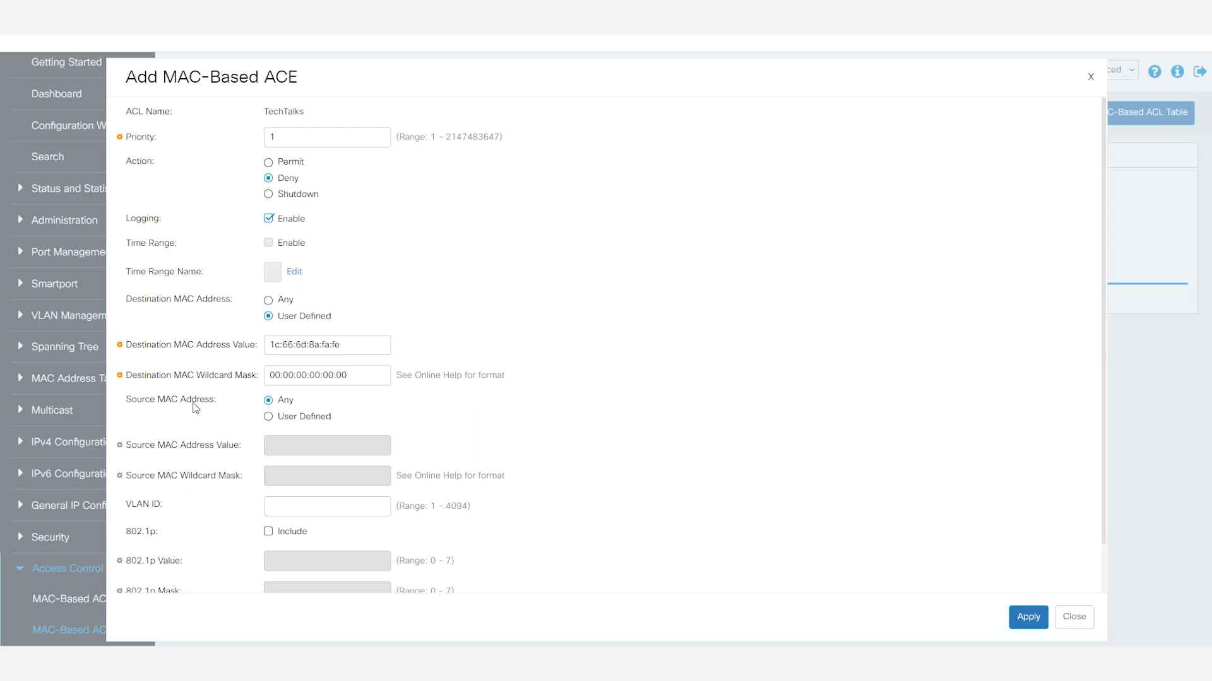
Define the ACE's source MAC address as 1c:66:6d:94:95:09 with wildcard mask 00:00:00:00:00:00
{"action": "left_click", "coordinate": [270, 418]}
{"action": "left_click", "coordinate": [320, 448]}
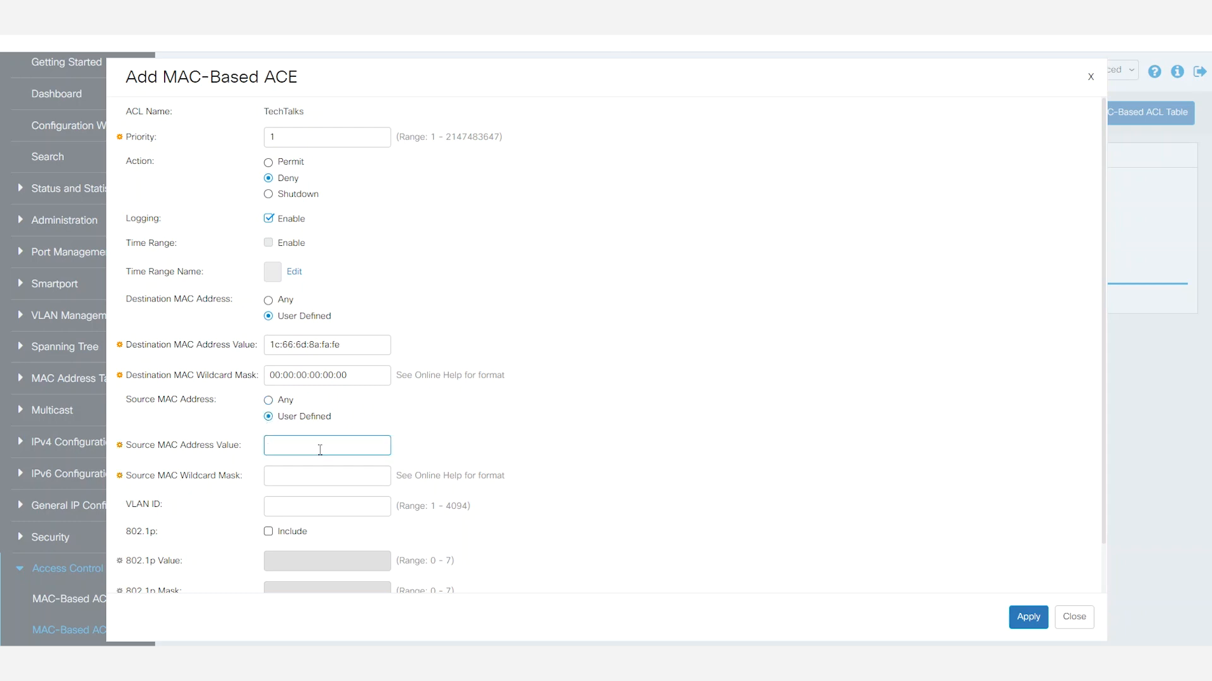
{"action": "type", "text": "1c:66:6d:94:95:09"}
{"action": "left_click", "coordinate": [303, 477]}
{"action": "type", "text": "00:00"}
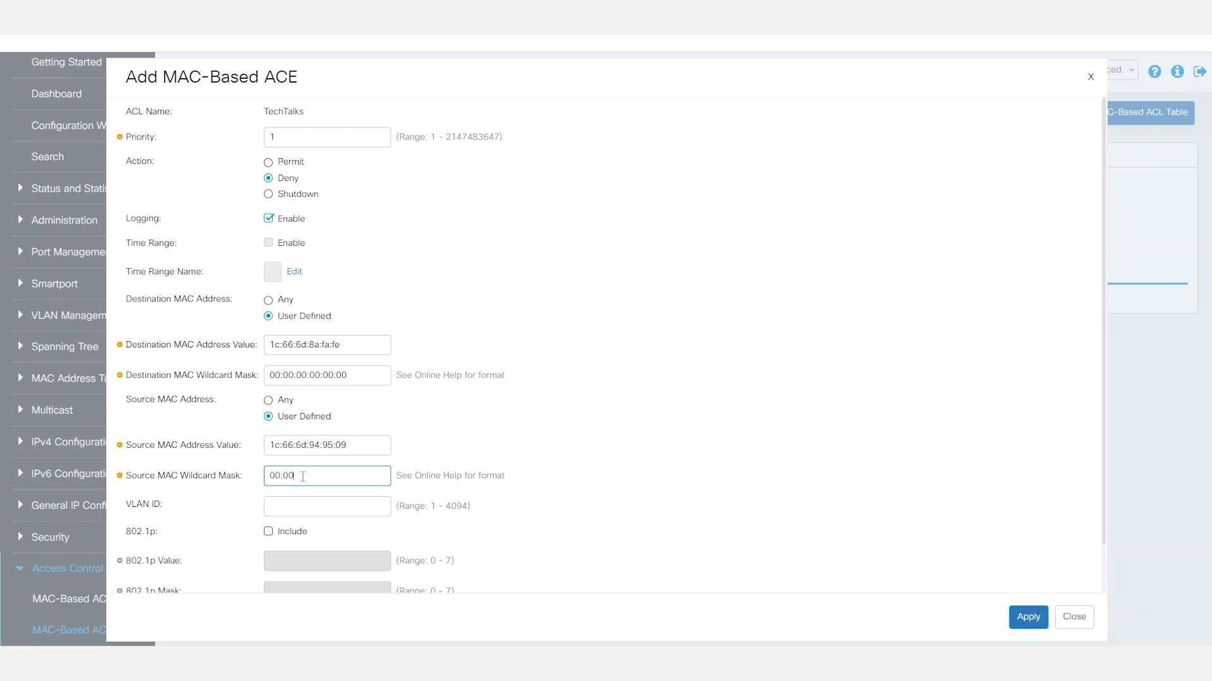
{"action": "type", "text": ":00:00:00:00:00"}
{"action": "left_click", "coordinate": [583, 436]}
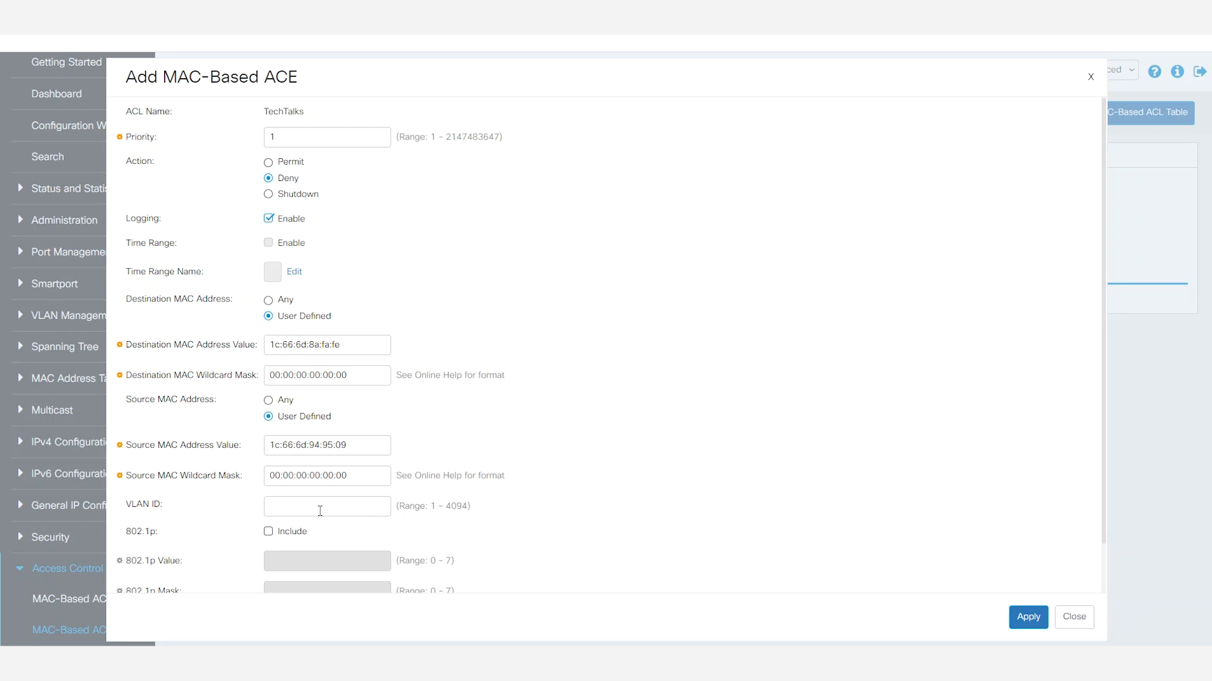
Set the ACE's Ethertype to 800 and apply the new rule
{"action": "scroll", "coordinate": [230, 513], "scroll_direction": "down", "scroll_amount": 2}
{"action": "left_click", "coordinate": [347, 569]}
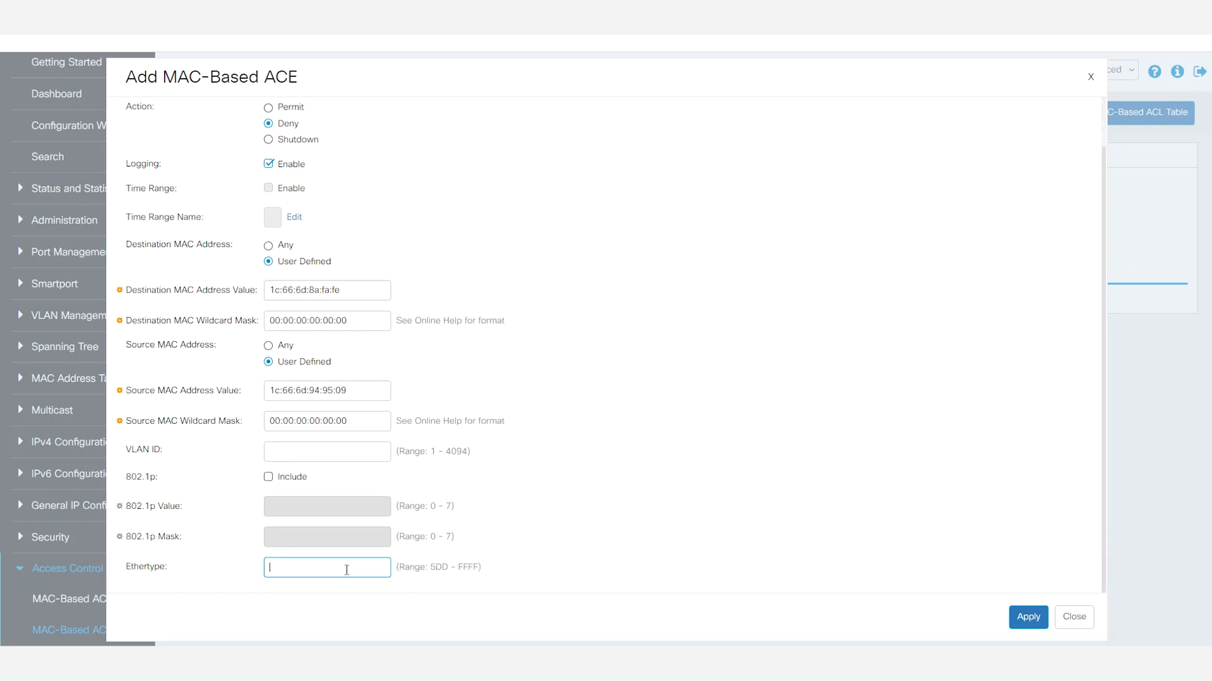
{"action": "type", "text": "800"}
{"action": "left_click", "coordinate": [635, 557]}
{"action": "left_click", "coordinate": [1029, 617]}
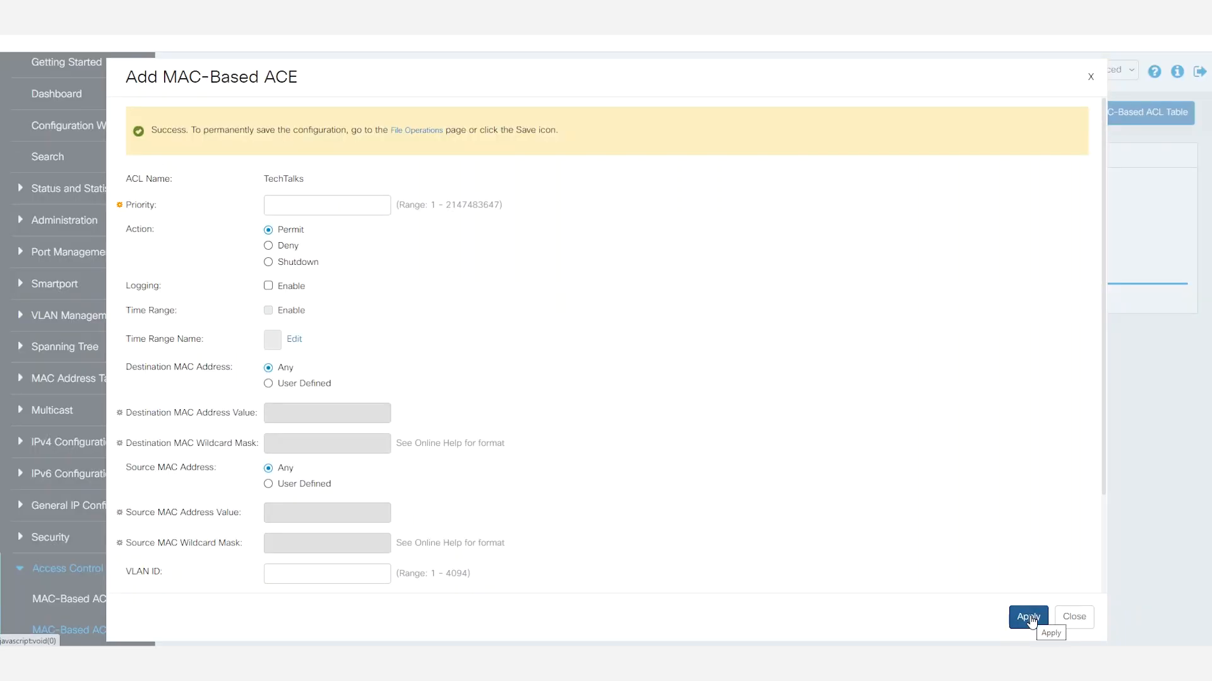
{"action": "left_click", "coordinate": [1074, 618]}
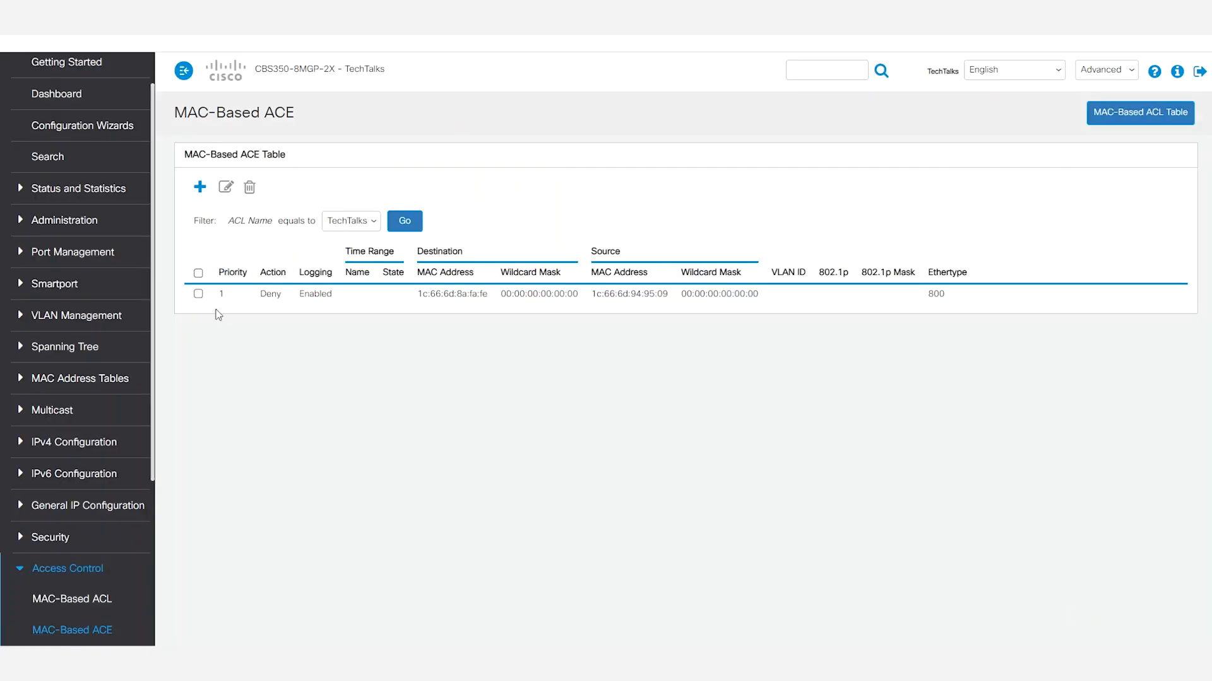
Bind the TechTalks MAC-based ACL to VLAN 1 with the default action Permit Any
{"action": "scroll", "coordinate": [154, 363], "scroll_direction": "down", "scroll_amount": 3}
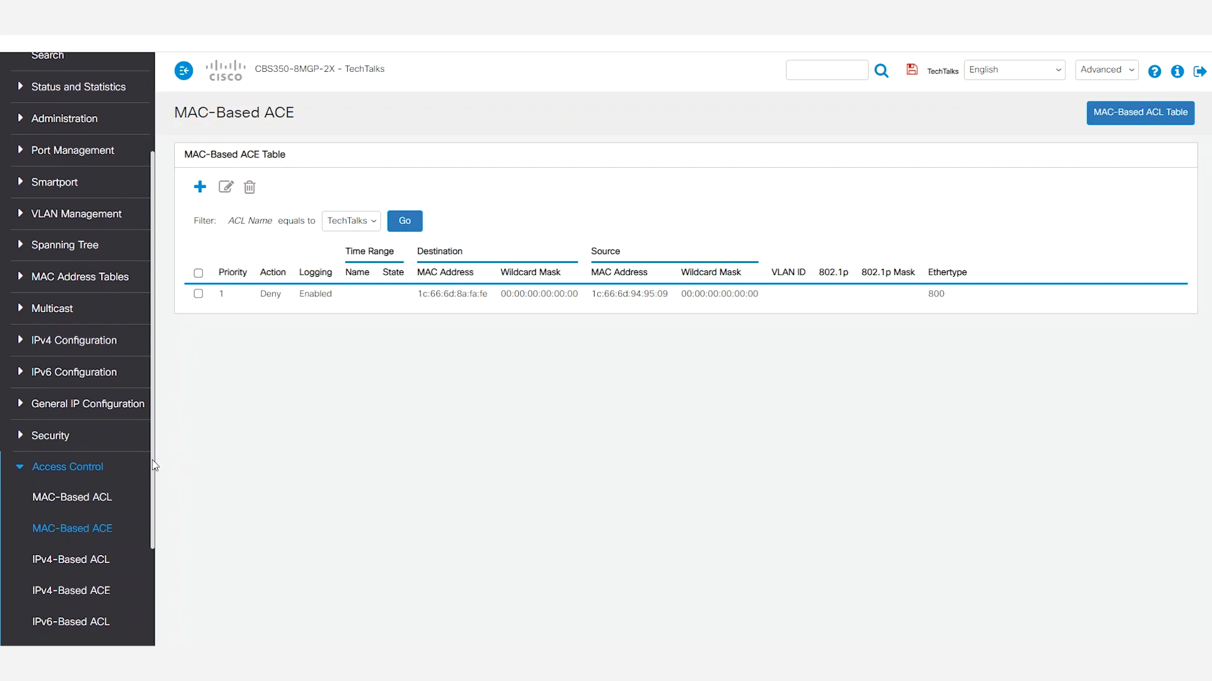
{"action": "scroll", "coordinate": [154, 466], "scroll_direction": "down", "scroll_amount": 3}
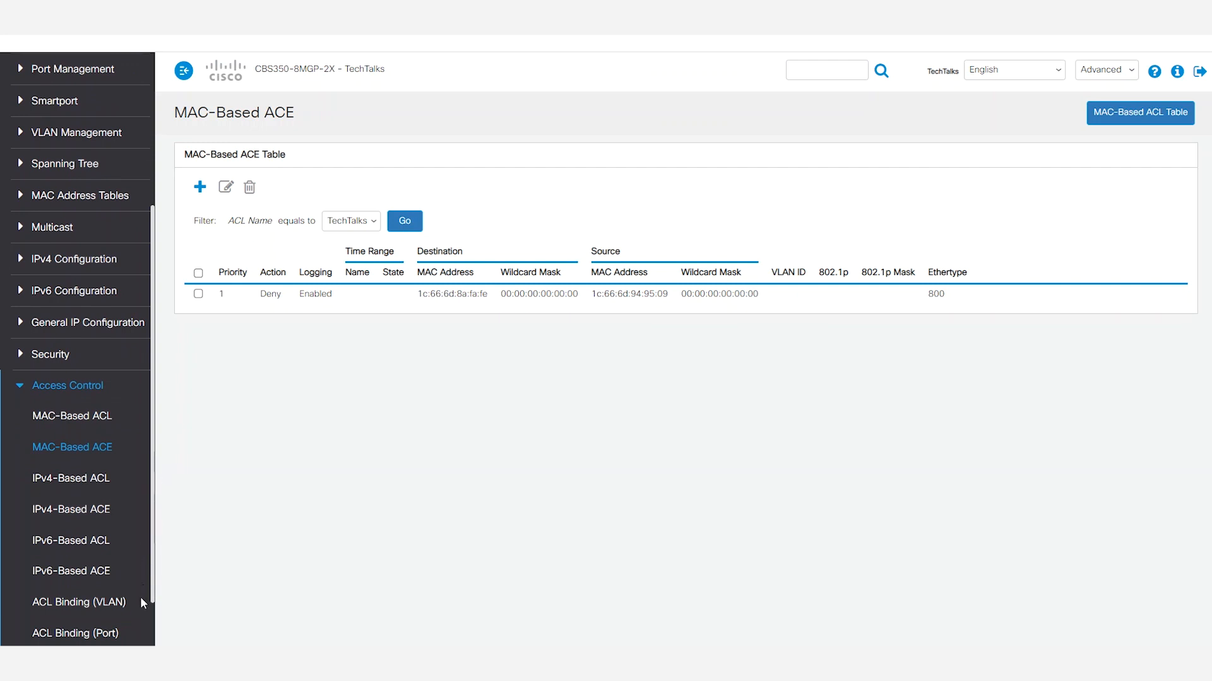
{"action": "left_click", "coordinate": [75, 602]}
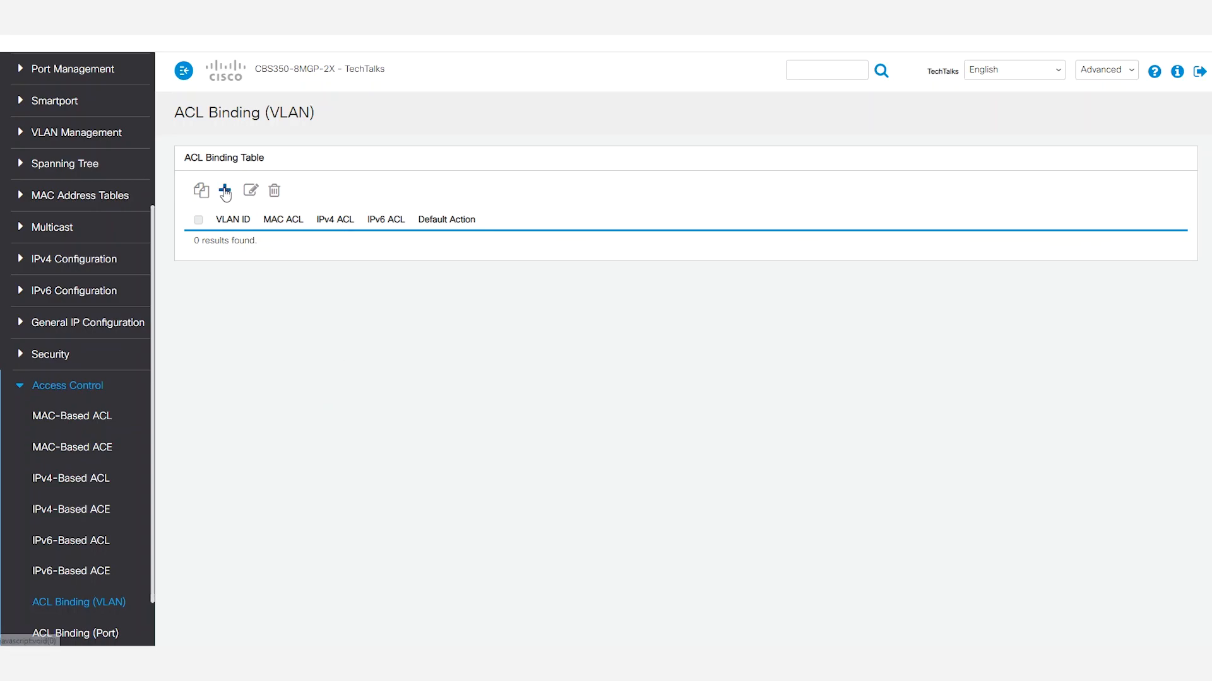
{"action": "left_click", "coordinate": [225, 190]}
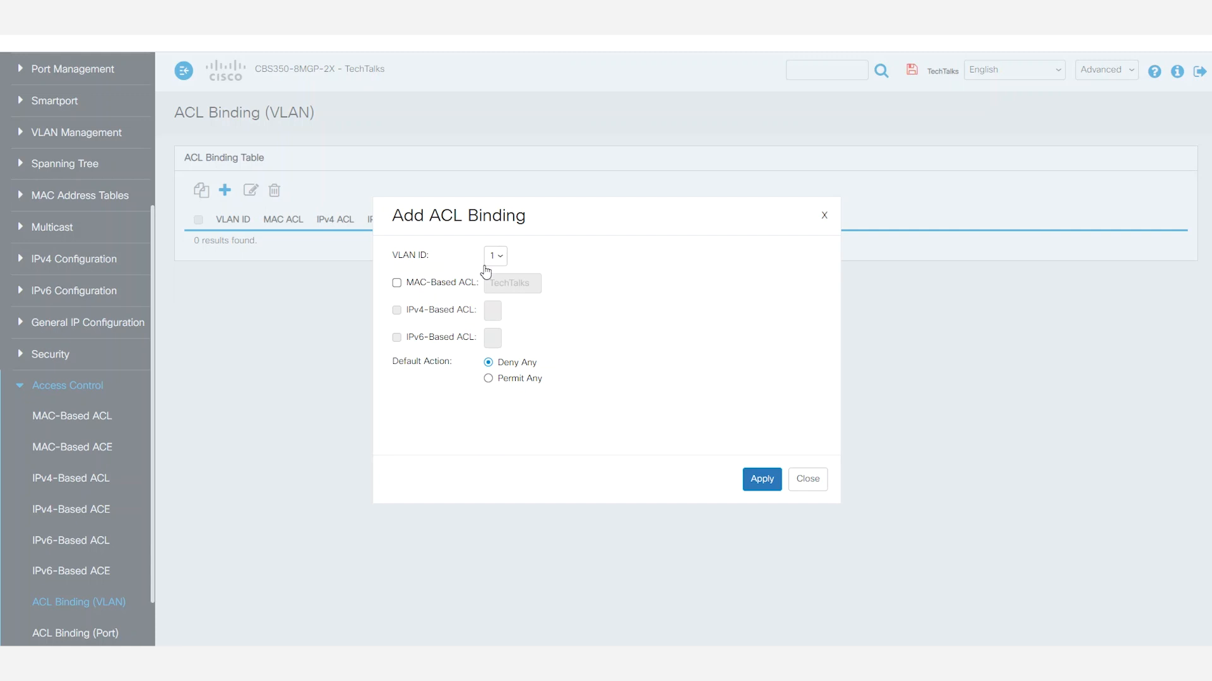
{"action": "left_click", "coordinate": [396, 285]}
{"action": "left_click", "coordinate": [489, 380]}
{"action": "left_click", "coordinate": [759, 482]}
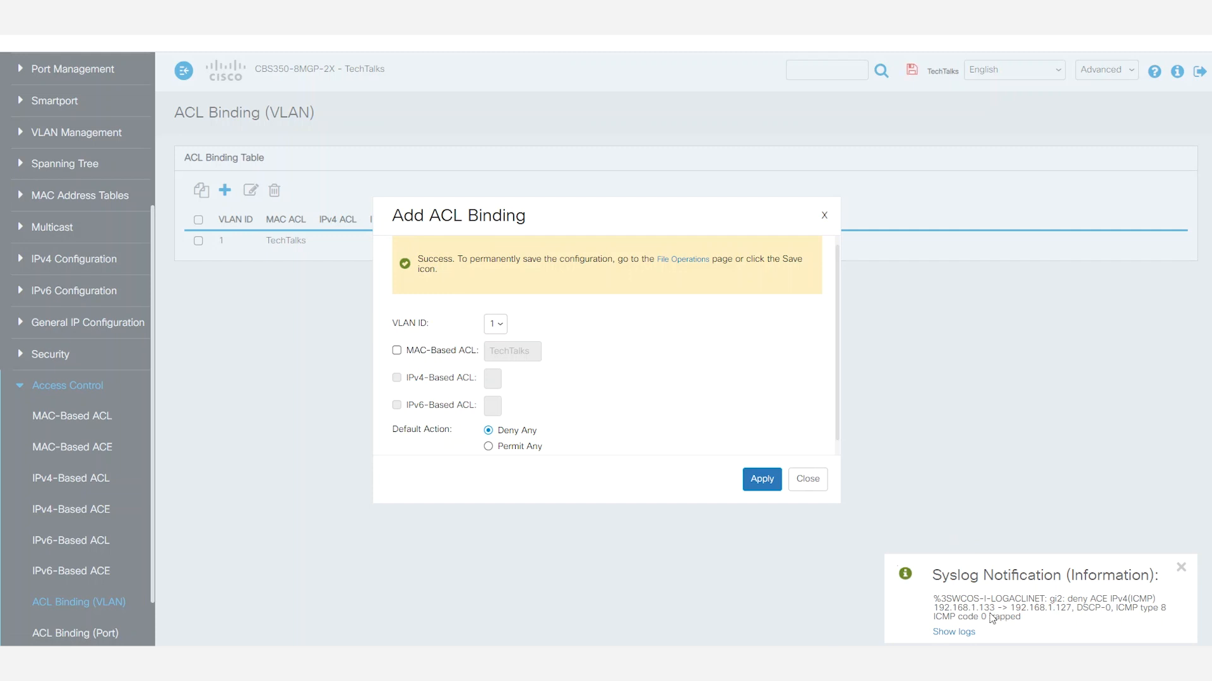
{"action": "left_click", "coordinate": [809, 481]}
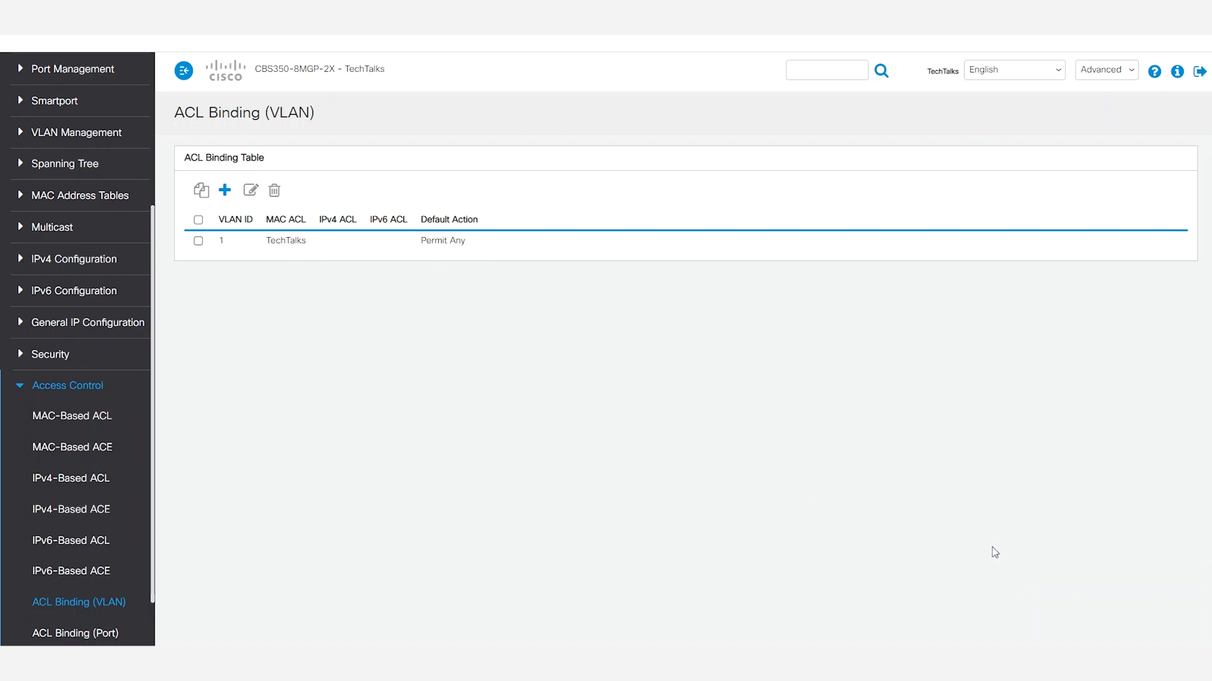
Delete the VLAN 1 entry from the ACL Binding Table
{"action": "left_click", "coordinate": [198, 241]}
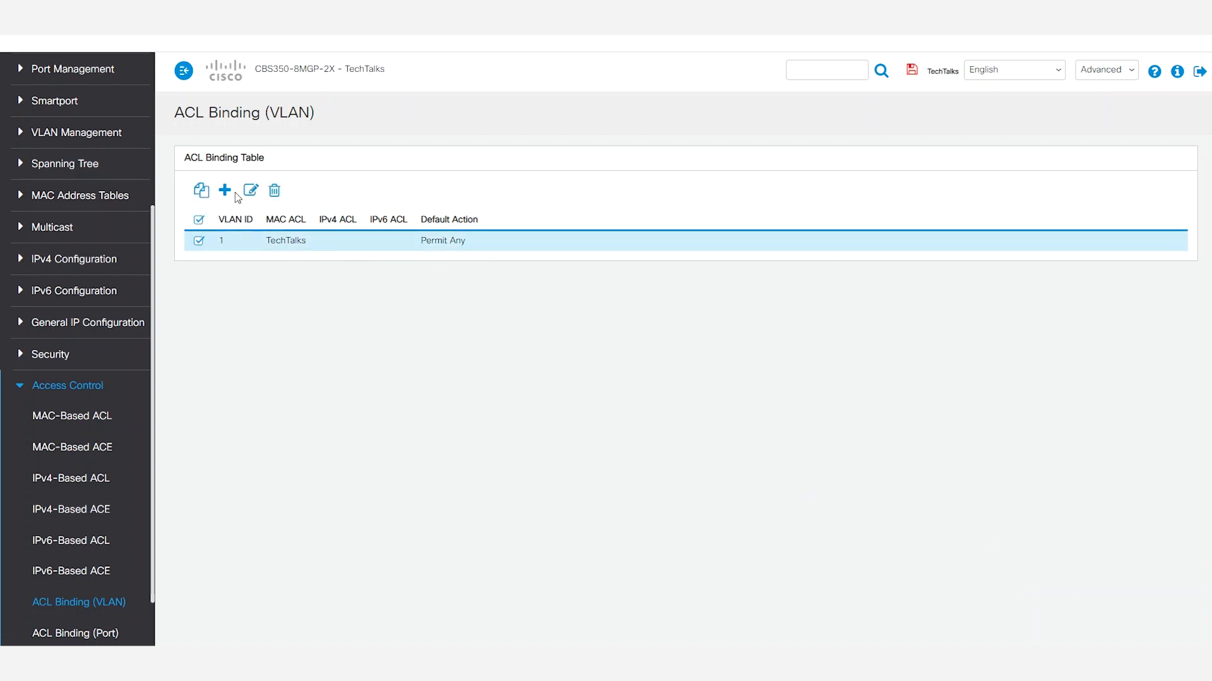
{"action": "left_click", "coordinate": [275, 190]}
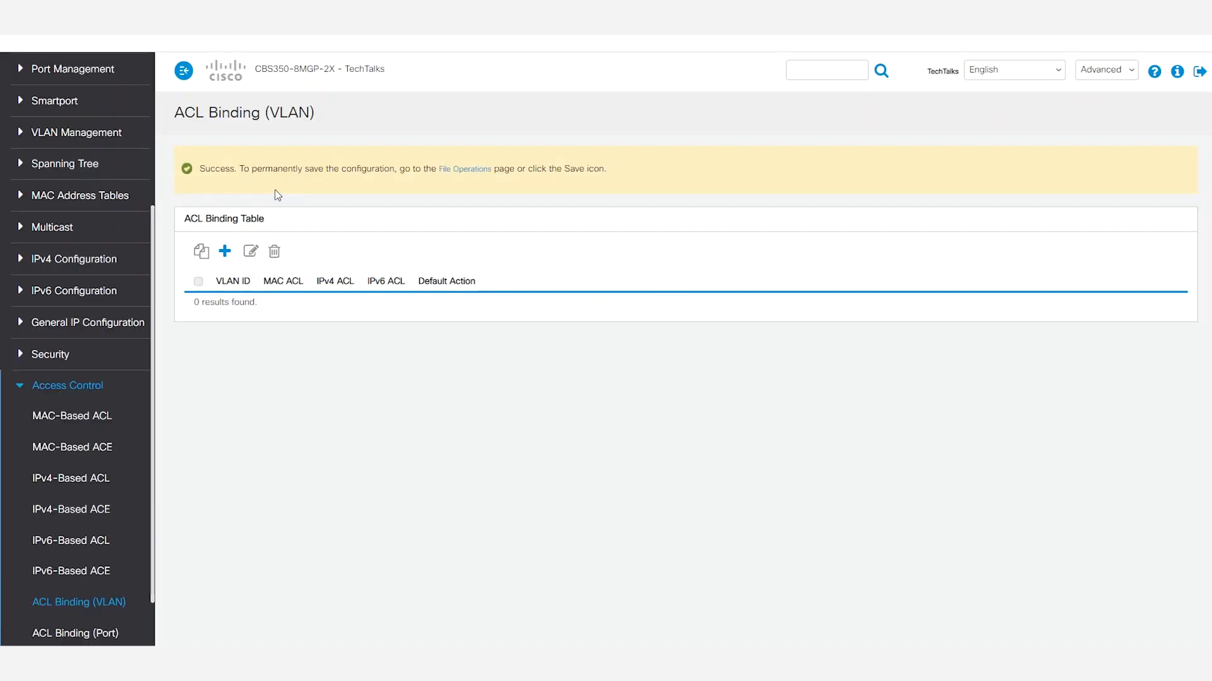
Edit the priority 1 MAC-based ACE and change its destination MAC wildcard mask to 00:00:00:FF:FF:FF
{"action": "left_click", "coordinate": [69, 448]}
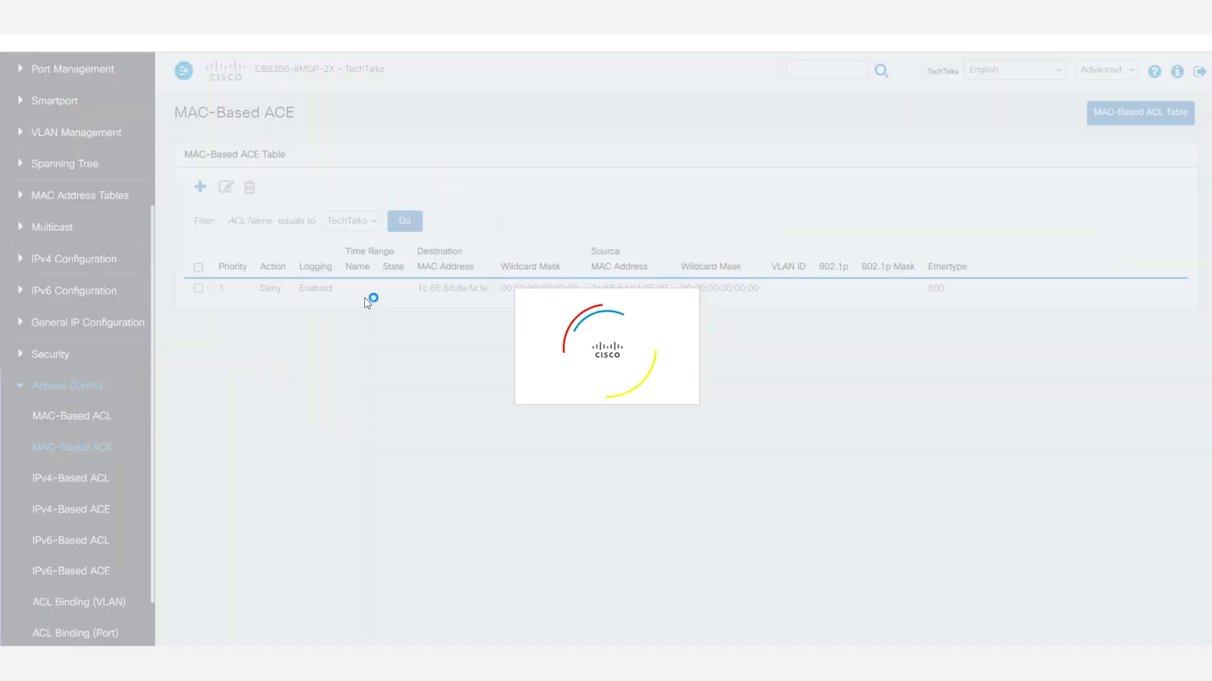
{"action": "left_click", "coordinate": [198, 295]}
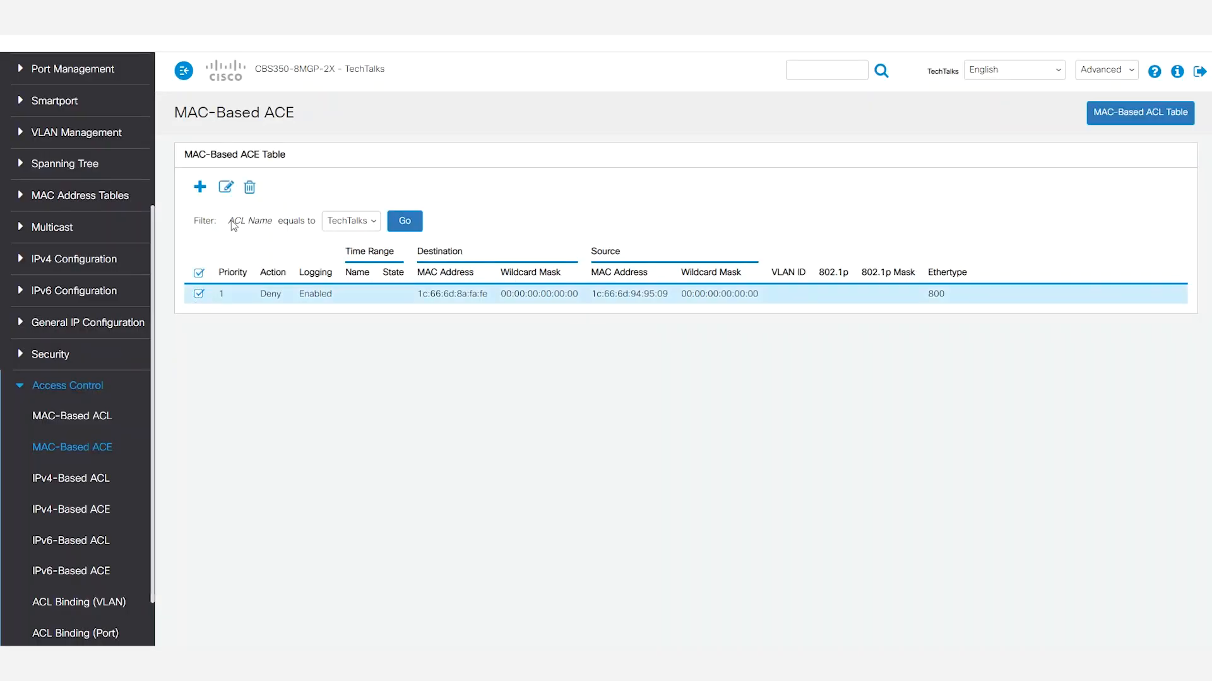
{"action": "left_click", "coordinate": [226, 187]}
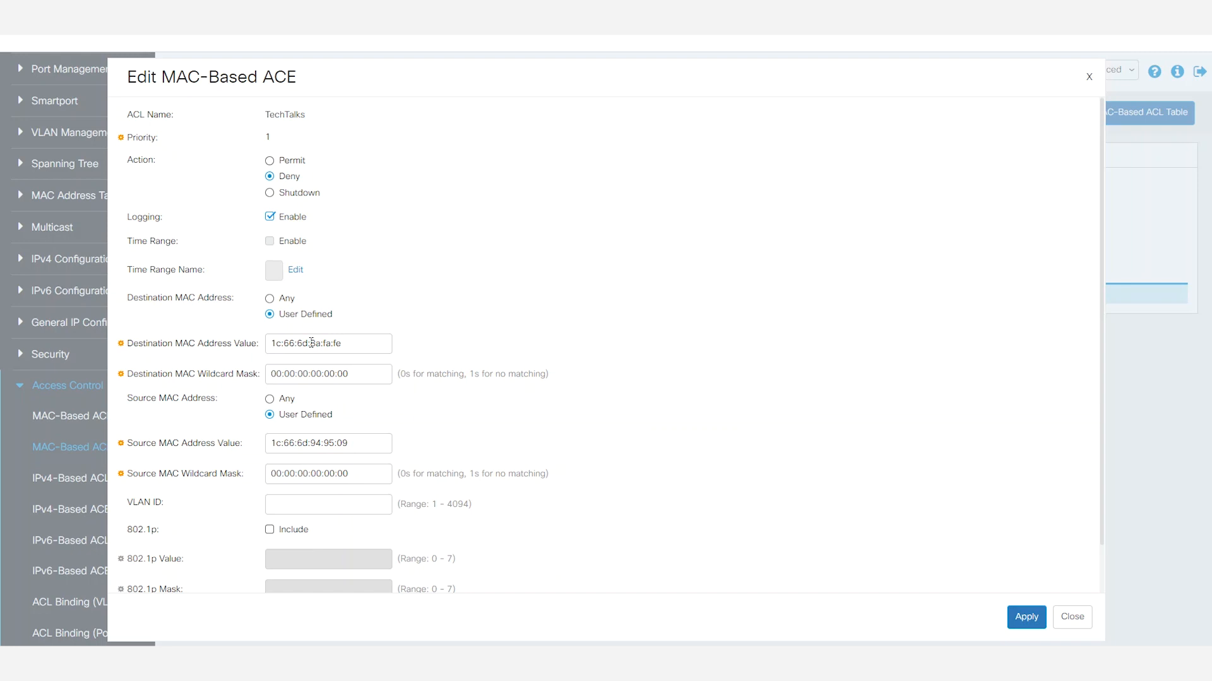
{"action": "left_click", "coordinate": [357, 375]}
{"action": "key", "text": "BackSpace"}
{"action": "key", "text": "BackSpace"}
{"action": "key", "text": "BackSpace"}
{"action": "type", "text": "FF:FF:FF"}
{"action": "left_click", "coordinate": [443, 442]}
Change the ACE's source MAC wildcard mask to 00:00:00:FF:FF:FF and apply the edited rule
{"action": "left_click", "coordinate": [367, 468]}
{"action": "key", "text": "BackSpace"}
{"action": "key", "text": "BackSpace"}
{"action": "key", "text": "BackSpace"}
{"action": "key", "text": "BackSpace"}
{"action": "key", "text": "BackSpace"}
{"action": "key", "text": "BackSpace"}
{"action": "key", "text": "BackSpace"}
{"action": "key", "text": "BackSpace"}
{"action": "type", "text": "FF:FF:FF"}
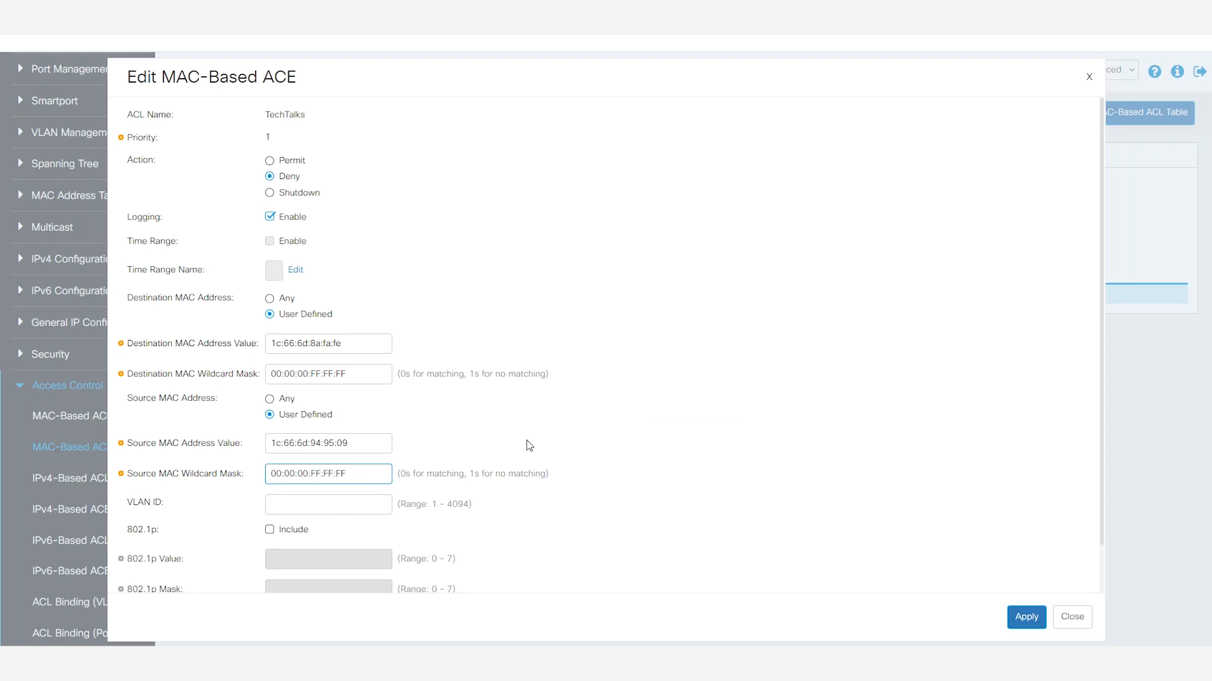
{"action": "left_click", "coordinate": [458, 431]}
{"action": "left_click", "coordinate": [1026, 617]}
{"action": "left_click", "coordinate": [1079, 620]}
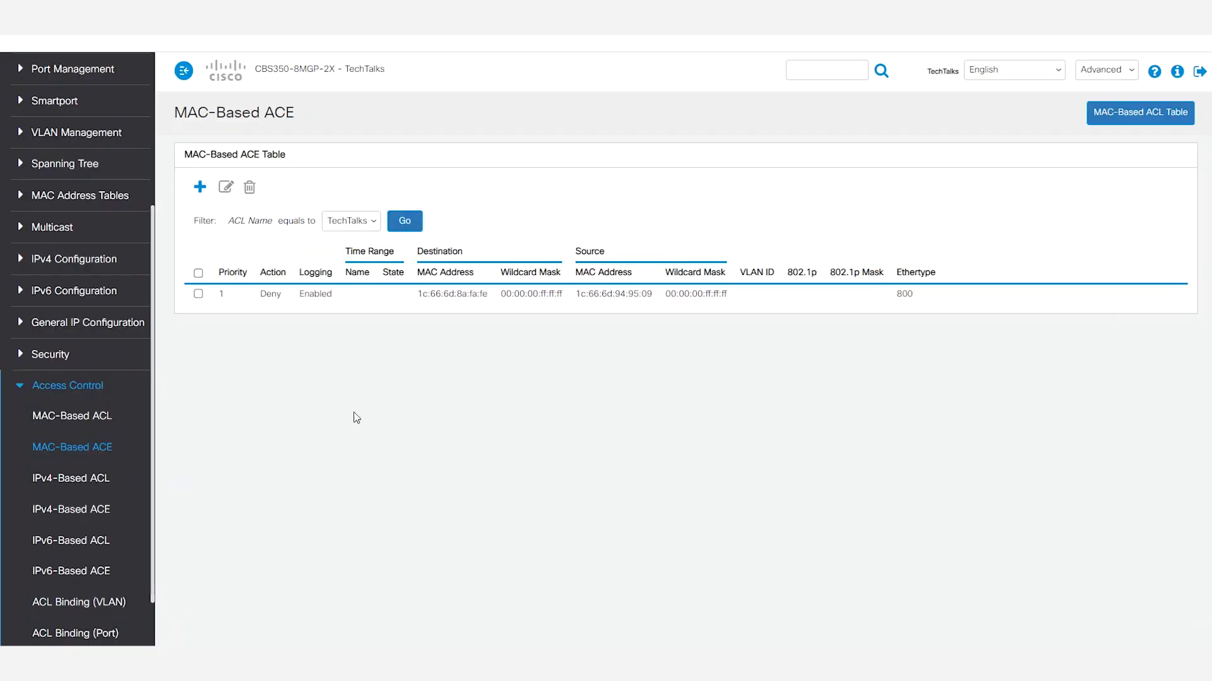
Add a VLAN 1 ACL binding using the edited TechTalks MAC-based ACL, with Permit Any as default action
{"action": "left_click", "coordinate": [84, 604]}
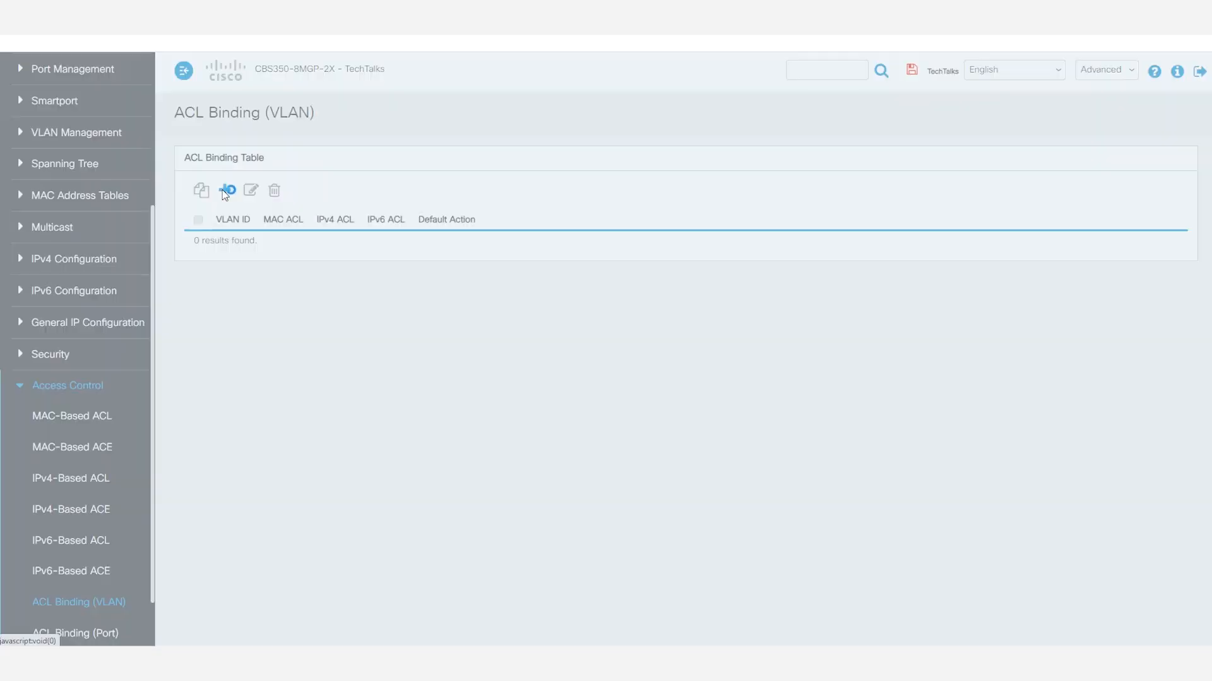
{"action": "left_click", "coordinate": [225, 191]}
{"action": "left_click", "coordinate": [398, 283]}
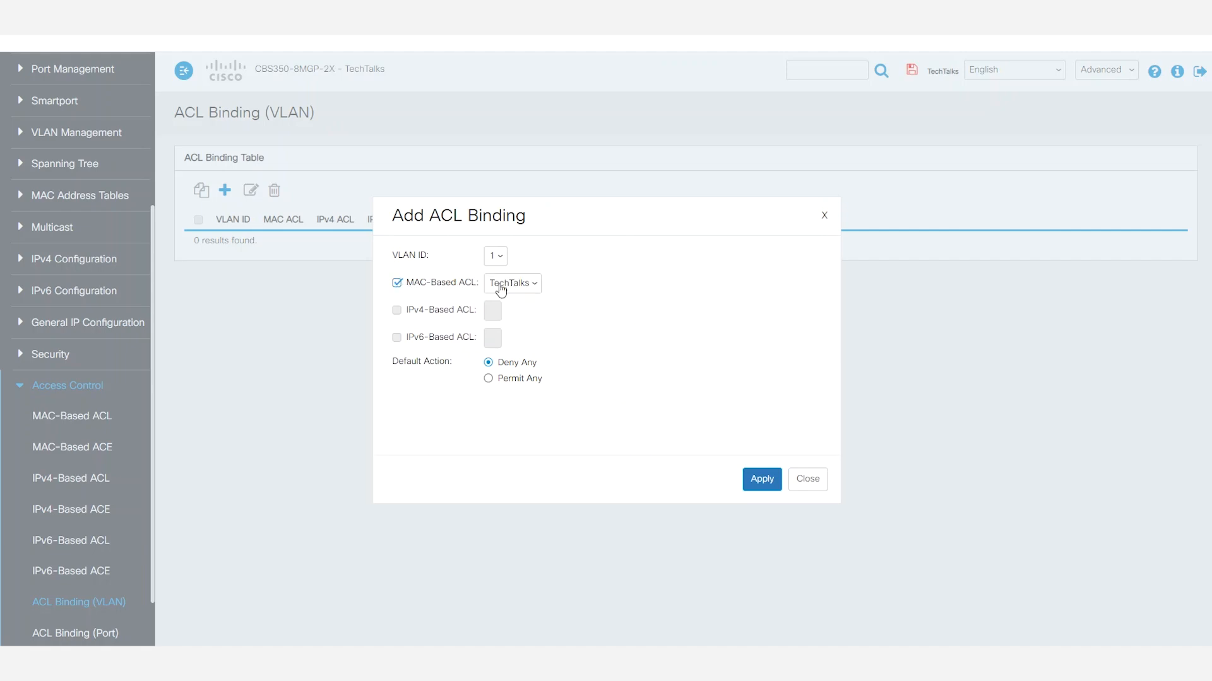
{"action": "left_click", "coordinate": [488, 378]}
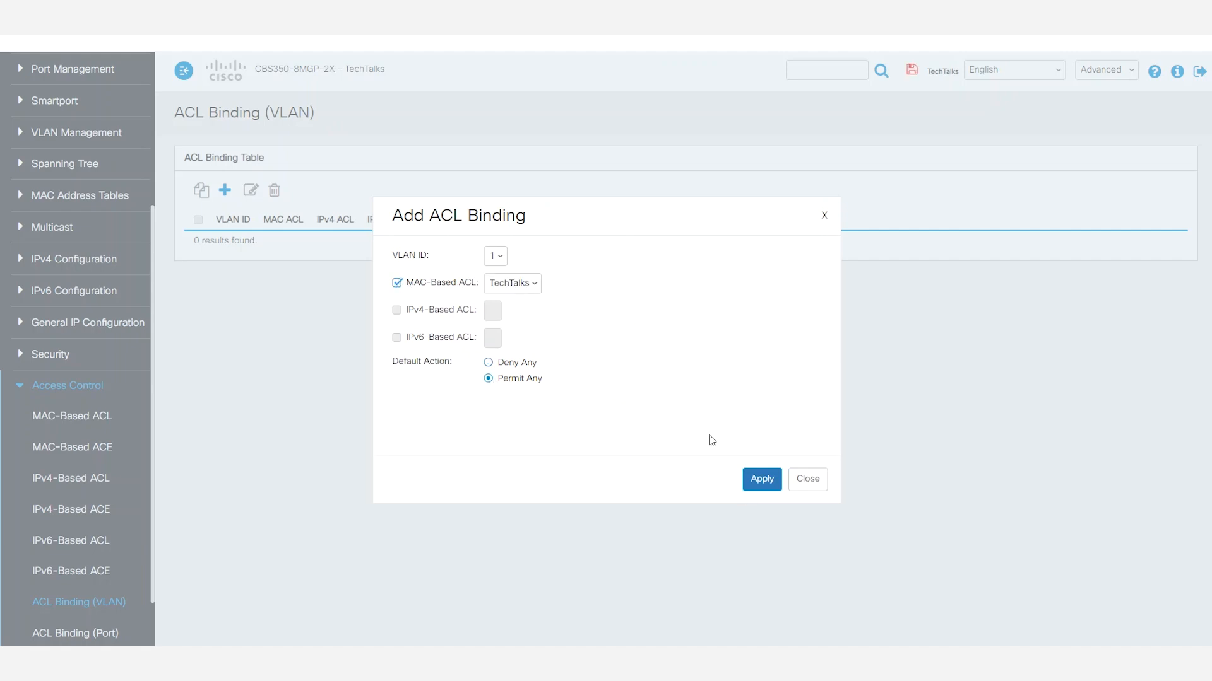
{"action": "left_click", "coordinate": [764, 481]}
{"action": "left_click", "coordinate": [817, 483]}
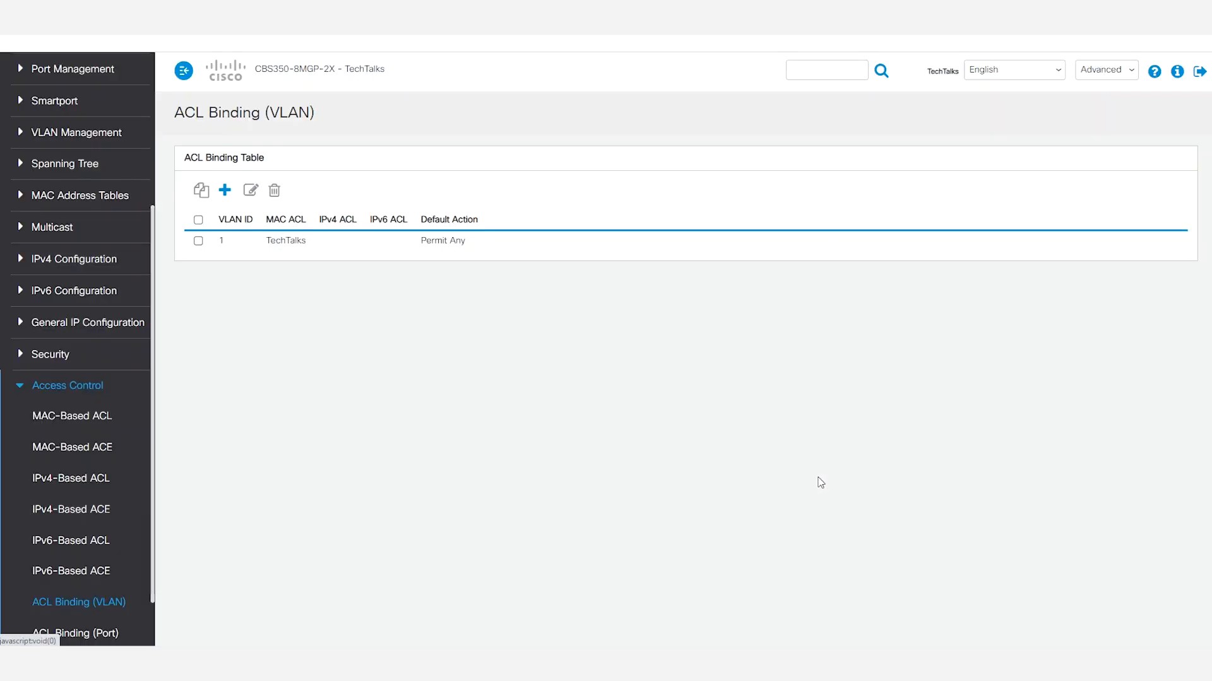